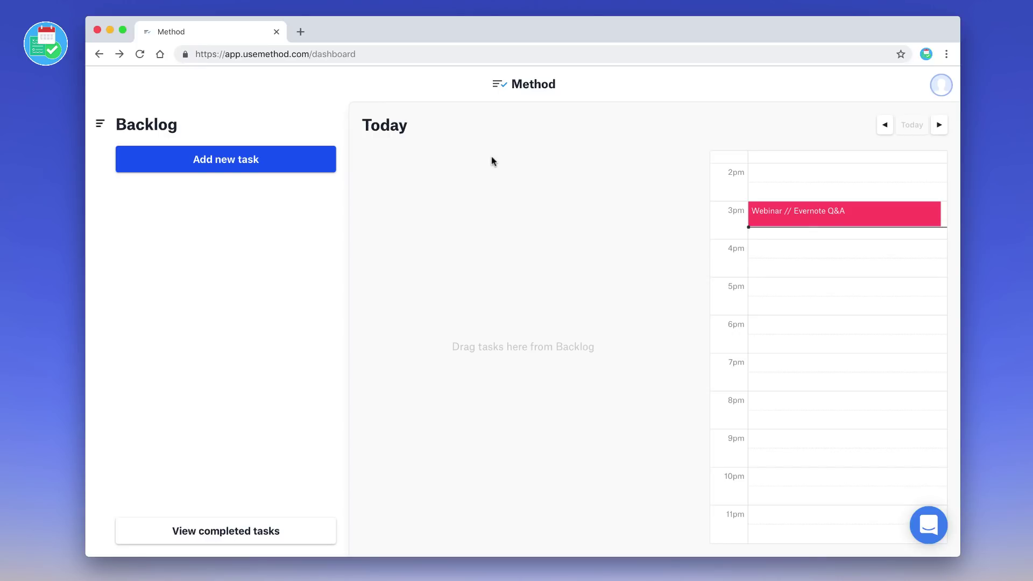
Pin the Method dashboard's browser tab using the tab's right-click menu.
right_click(258, 37)
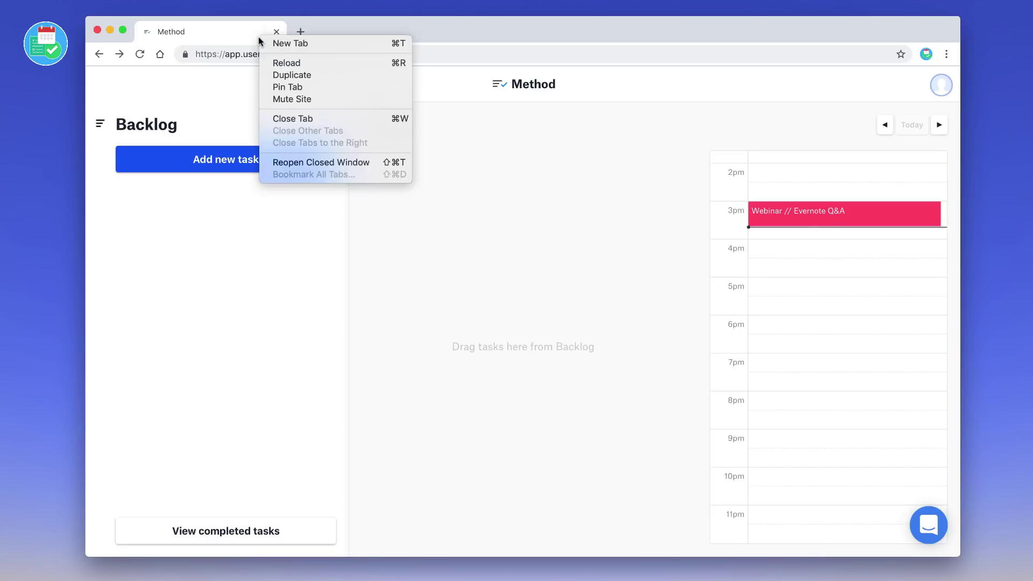
click(285, 87)
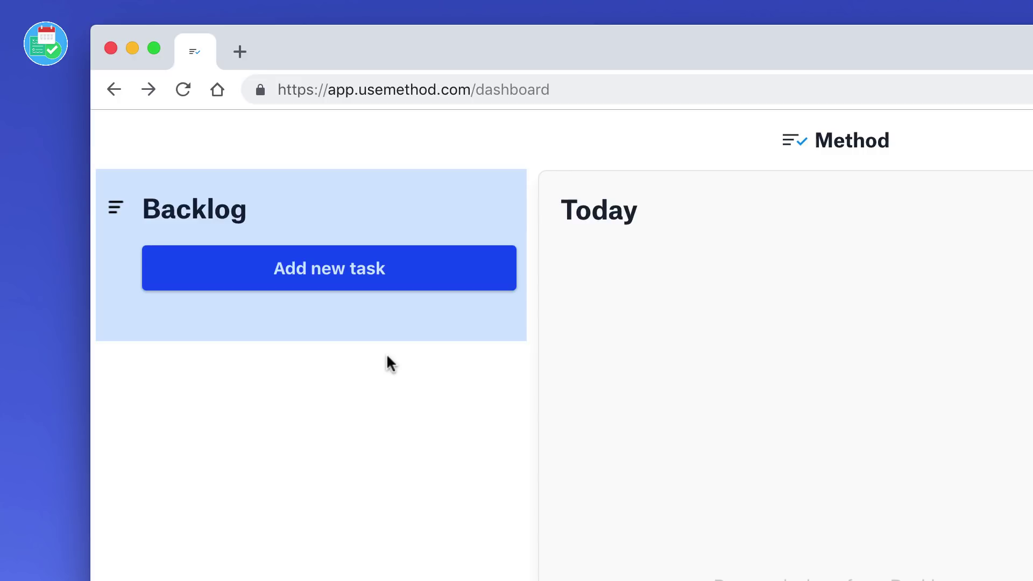
Start a new Backlog task titled 'Finish Evernote Alternatives article'.
click(374, 274)
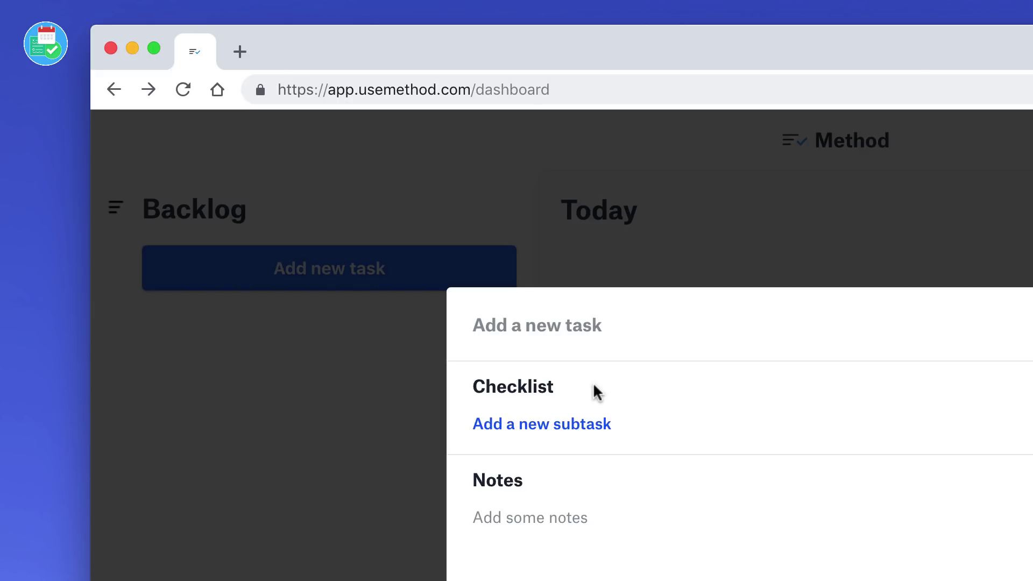
text(Finish)
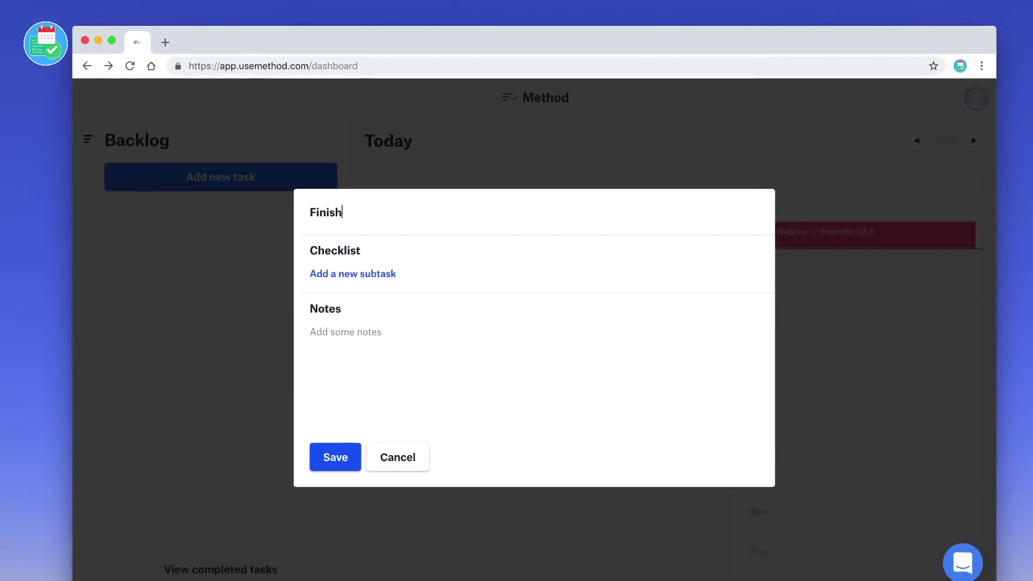
text( Evernote Als)
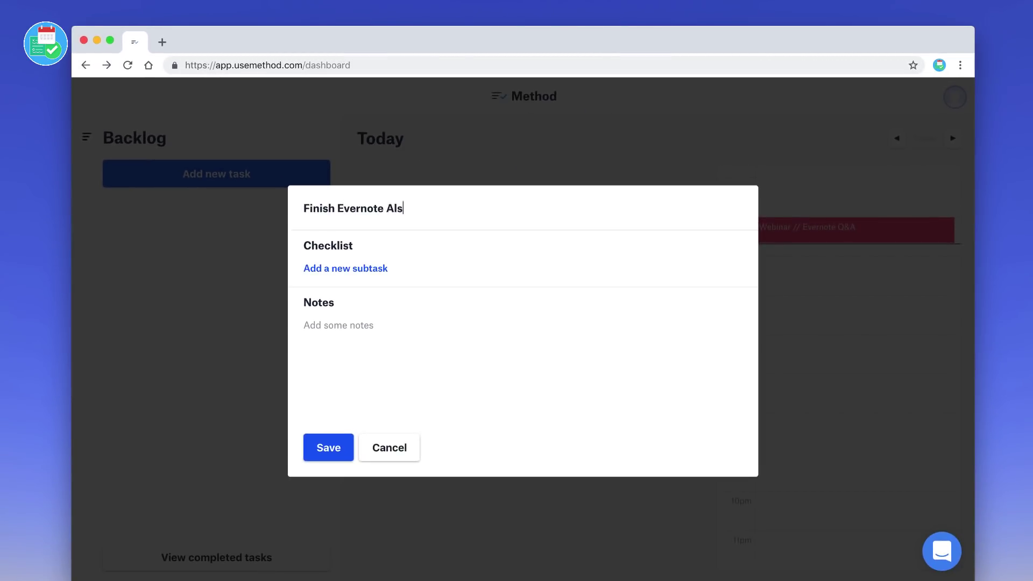
text(ter)
key(BackSpace)
key(BackSpace)
key(BackSpace)
key(BackSpace)
text(tyer)
key(BackSpace)
key(BackSpace)
key(BackSpace)
text(ernatives article)
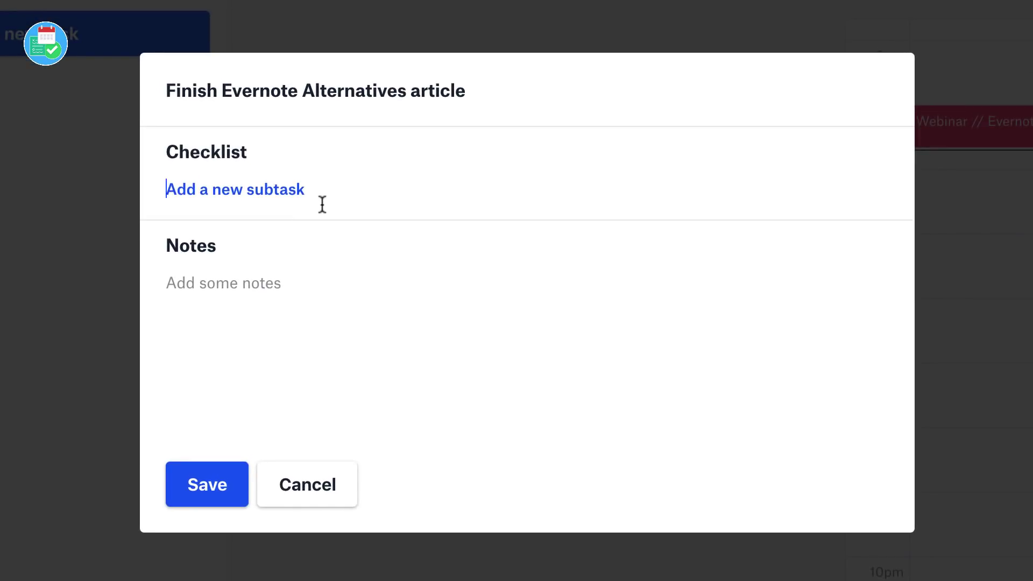
Add checklist subtasks 'Finish the list' and 'Finalise the article design', then save the task.
text(Finish the list)
key(Return)
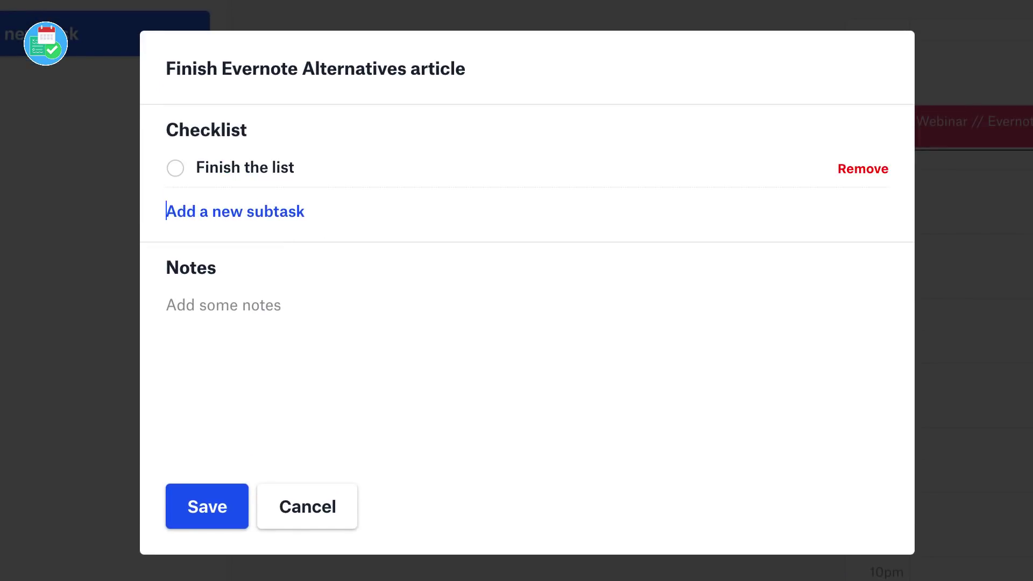
text(P)
key(BackSpace)
text(F)
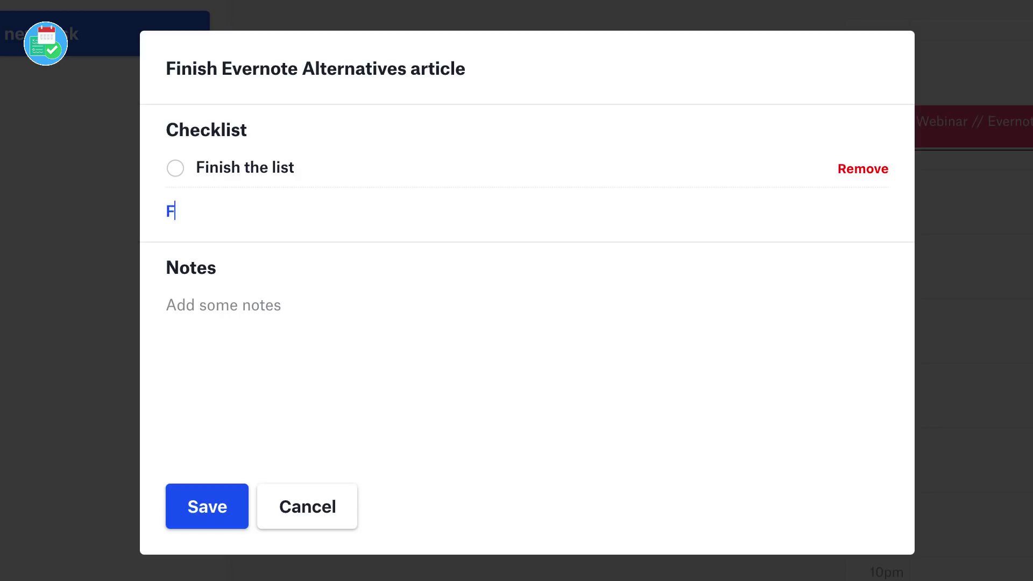
text(inalise the a)
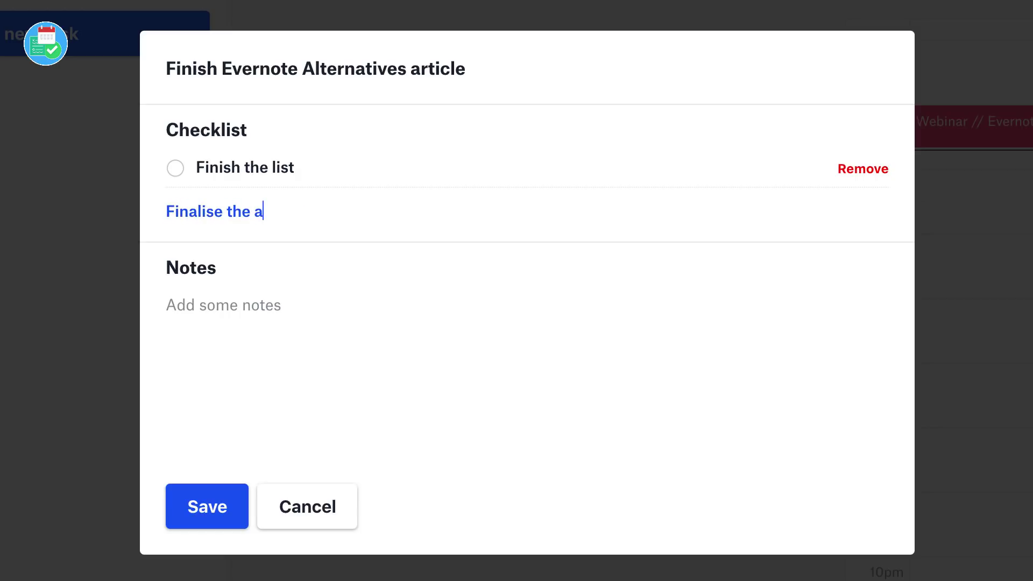
text(rticle design)
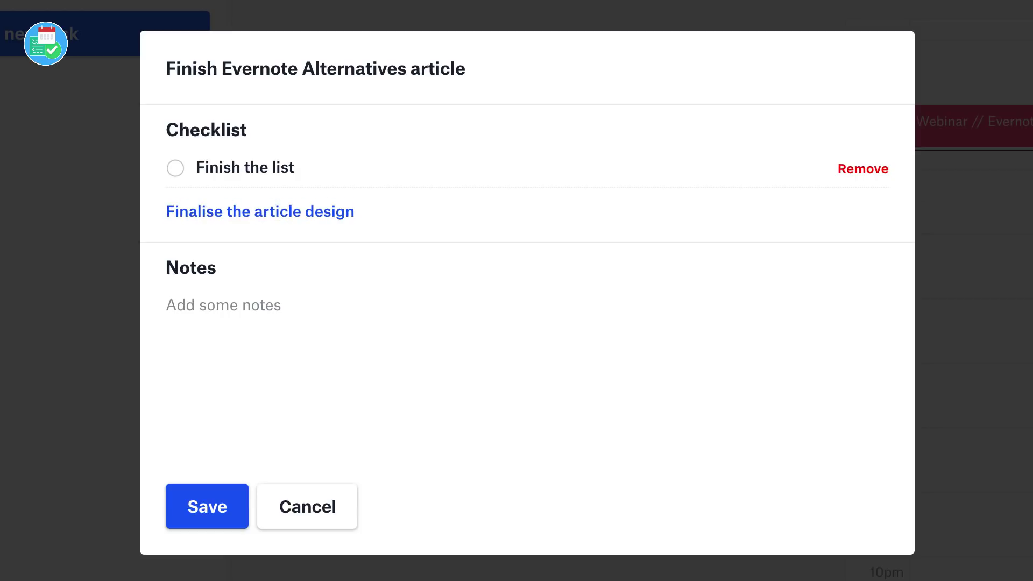
click(281, 306)
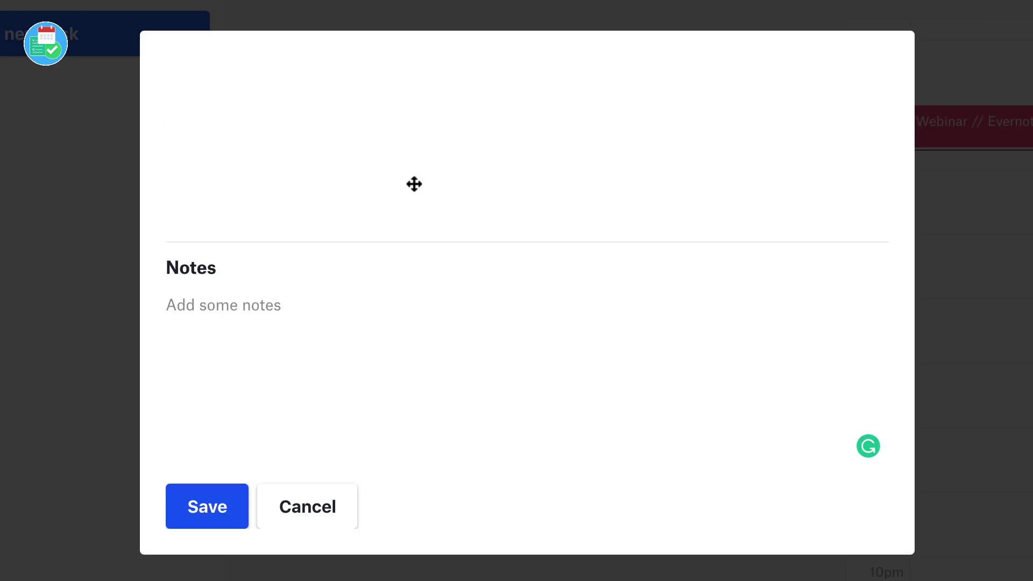
click(421, 200)
key(Return)
click(288, 325)
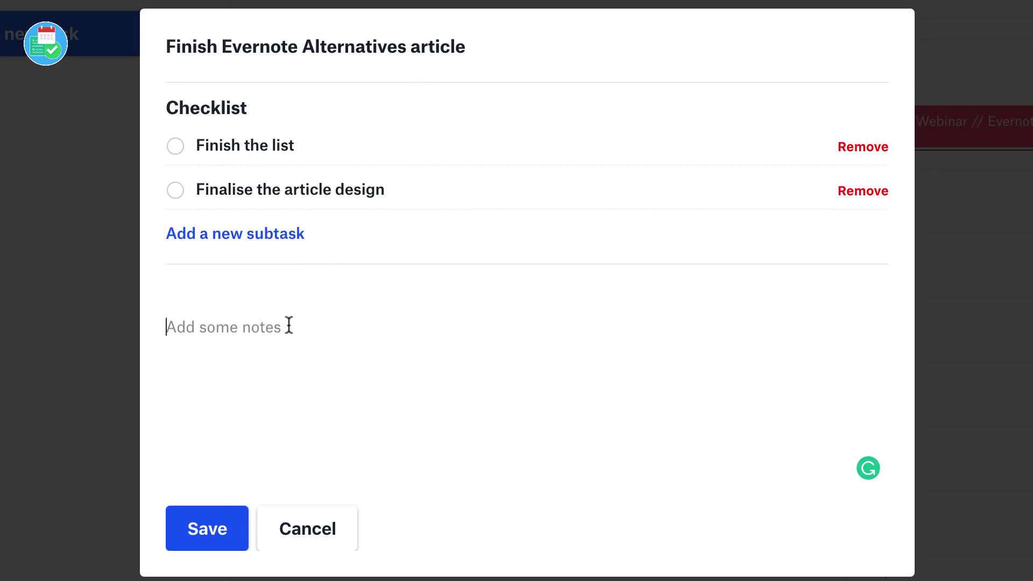
click(225, 519)
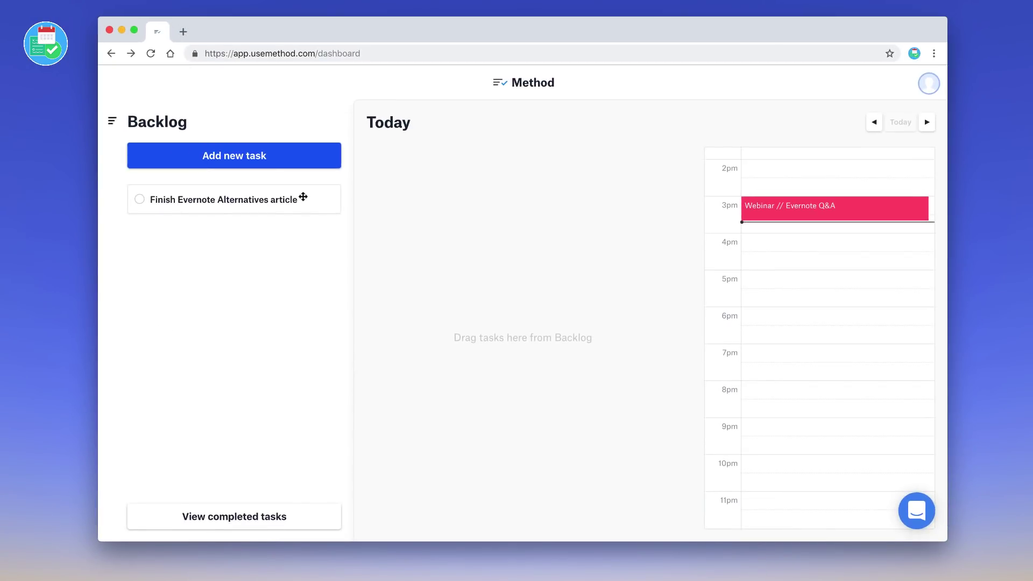
Start adding another task to the Backlog.
click(279, 165)
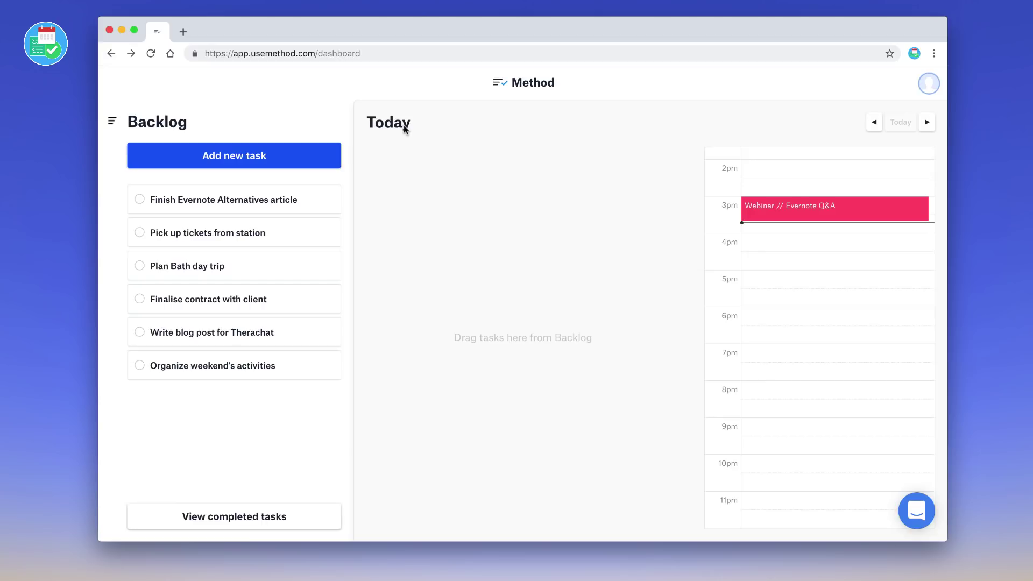
Refresh the connected Google calendar's events from the account menu.
scroll(800, 253, up, 5)
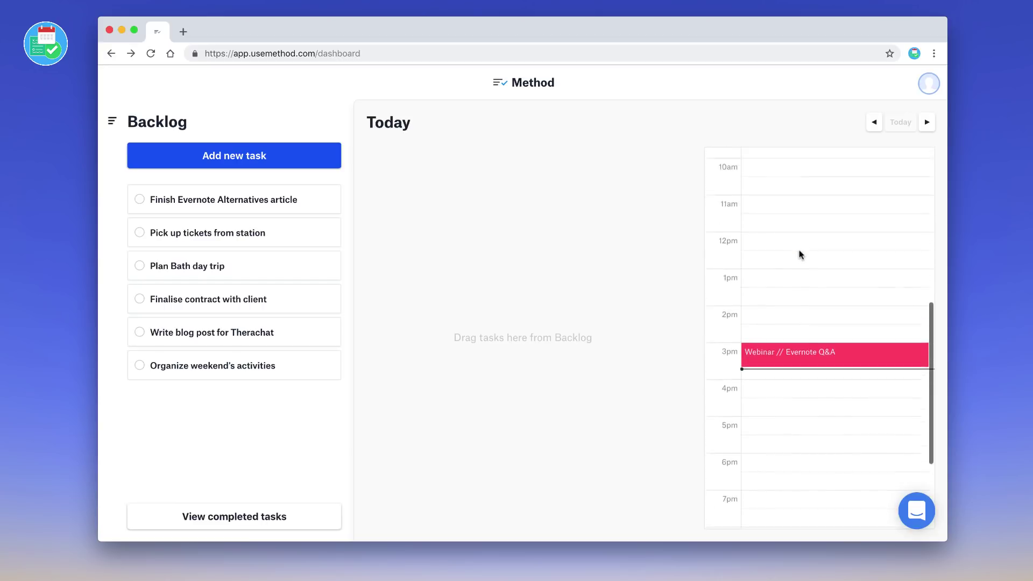
scroll(799, 253, up, 3)
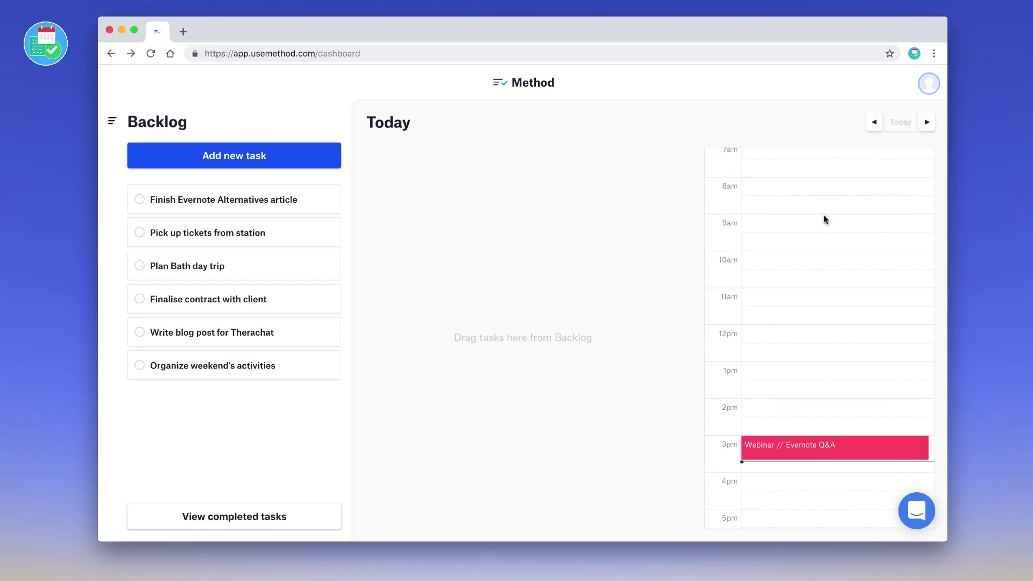
click(928, 83)
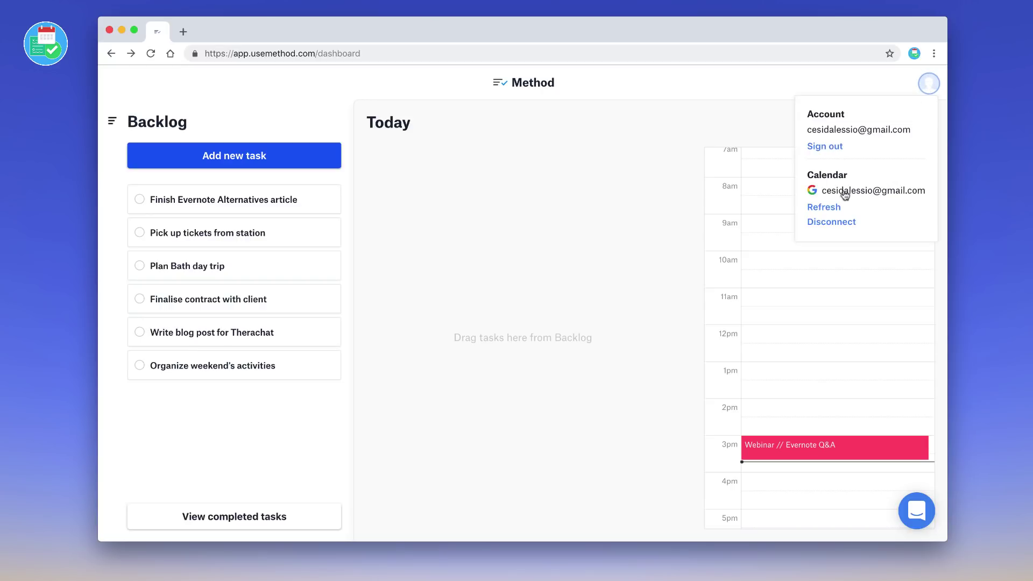
click(828, 211)
click(761, 129)
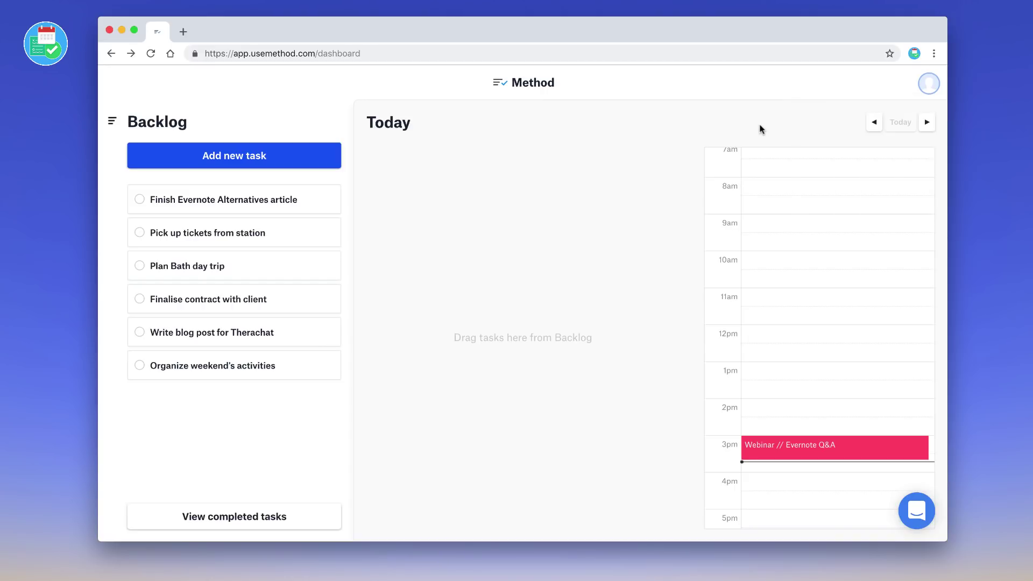
Advance the calendar two days to Fri, October 5th and review its Driving Lesson and badminton/cinema events.
scroll(851, 292, down, 3)
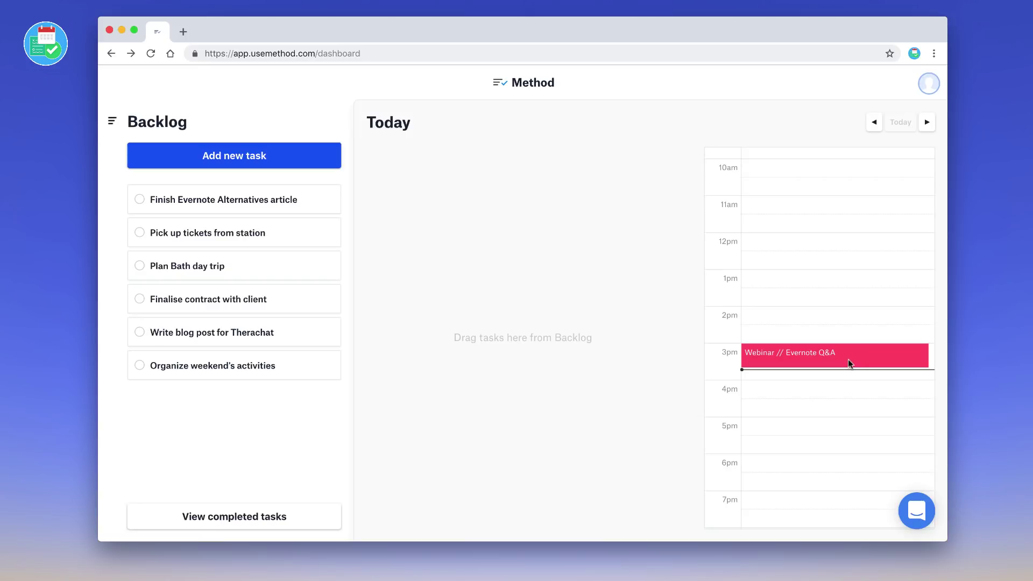
scroll(848, 360, down, 2)
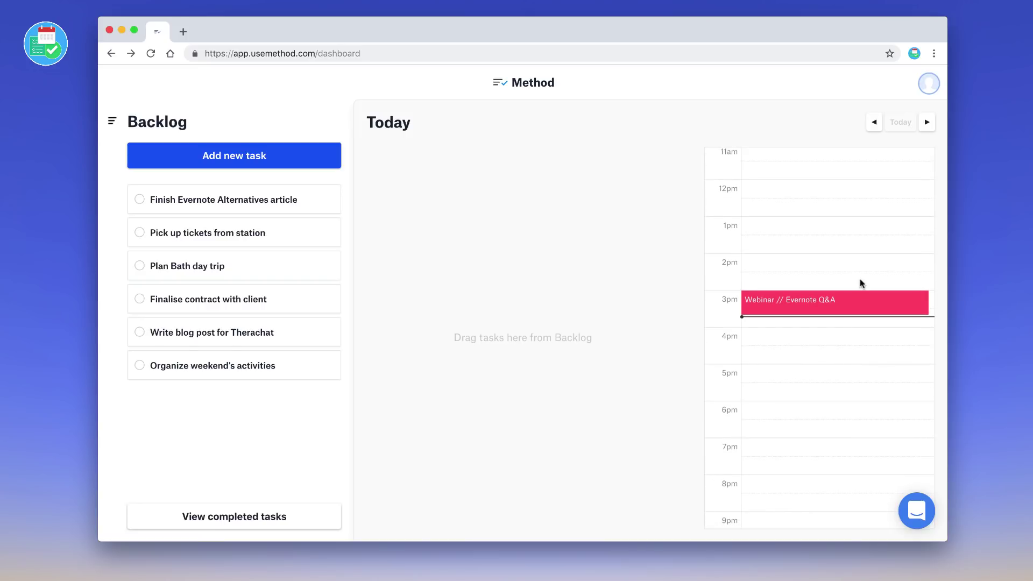
click(926, 123)
click(926, 123)
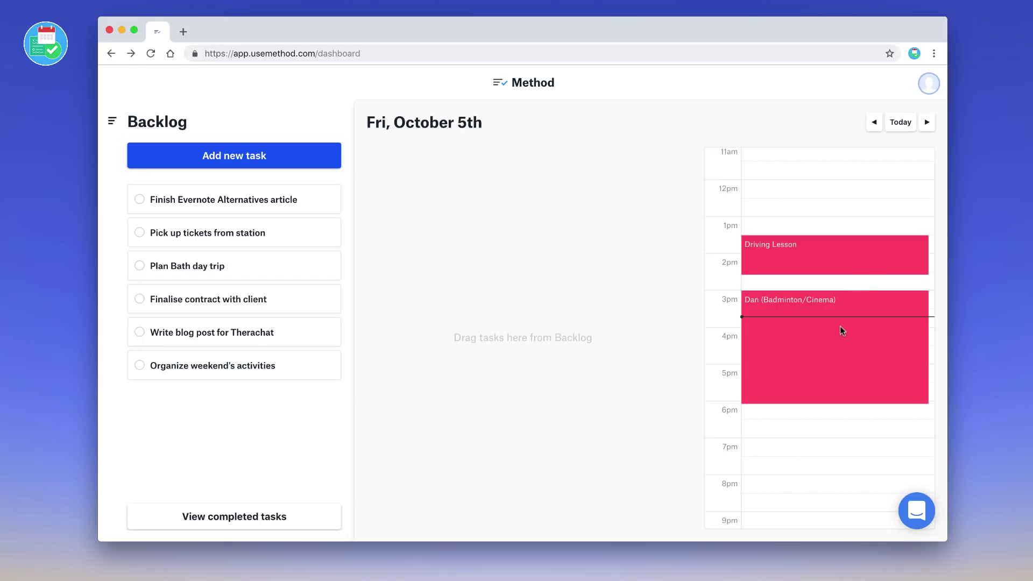
scroll(842, 331, down, 3)
scroll(842, 330, up, 8)
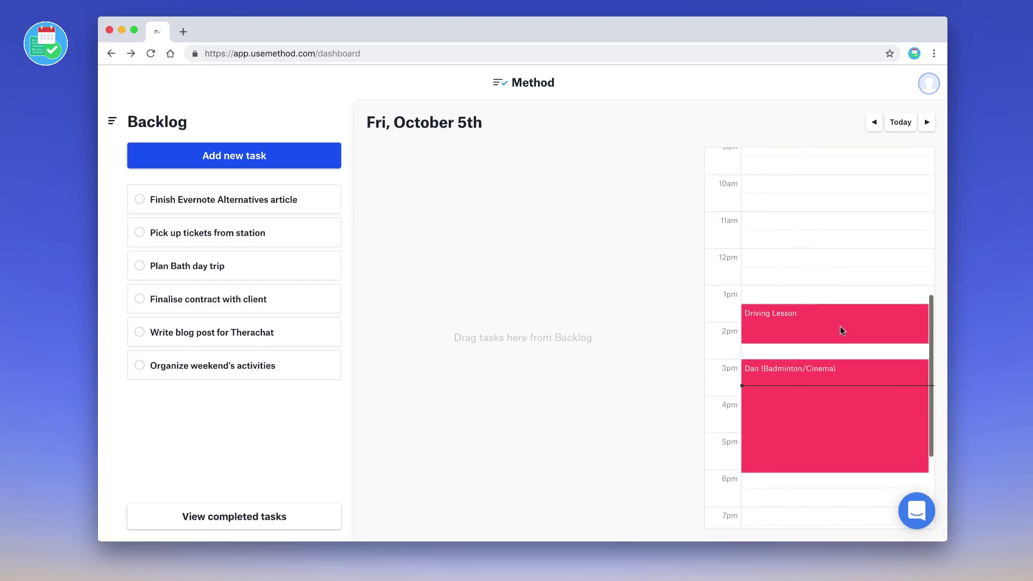
scroll(841, 330, down, 3)
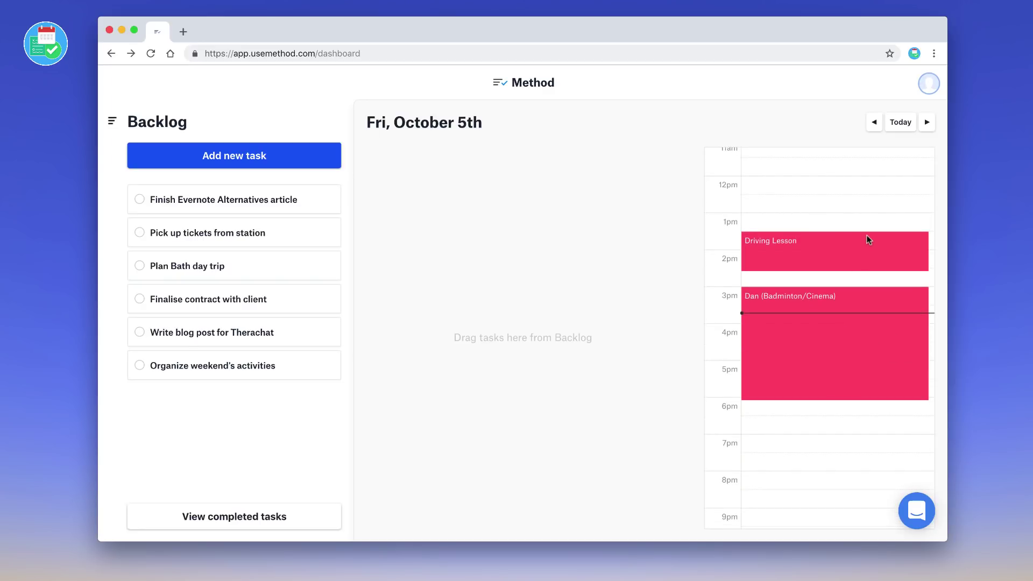
Return the calendar to Today and place 'Finish Evernote Alternatives article' on Today's list.
click(873, 123)
click(872, 123)
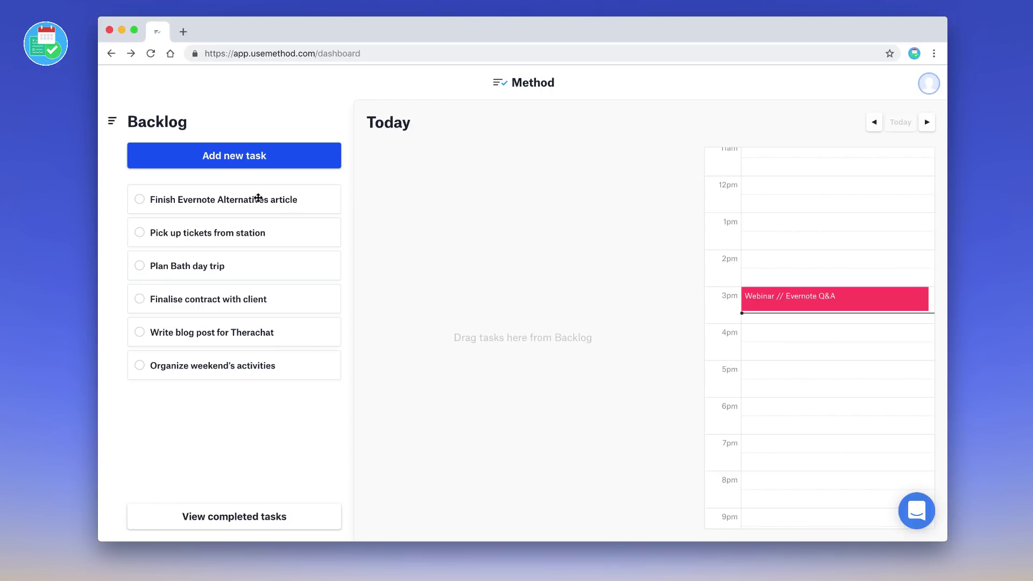
drag(223, 203, 467, 189)
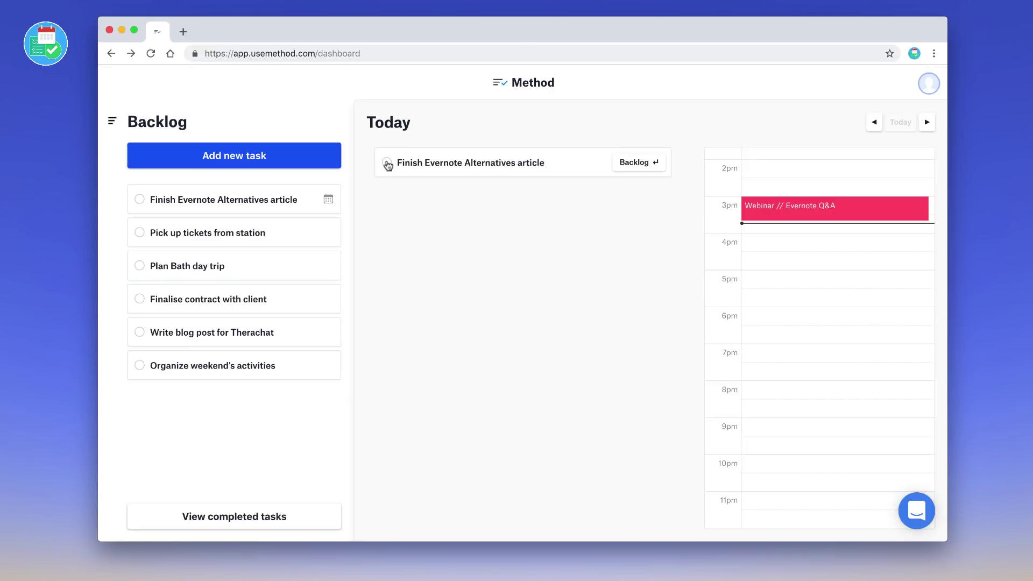
click(629, 168)
drag(319, 203, 564, 201)
click(485, 169)
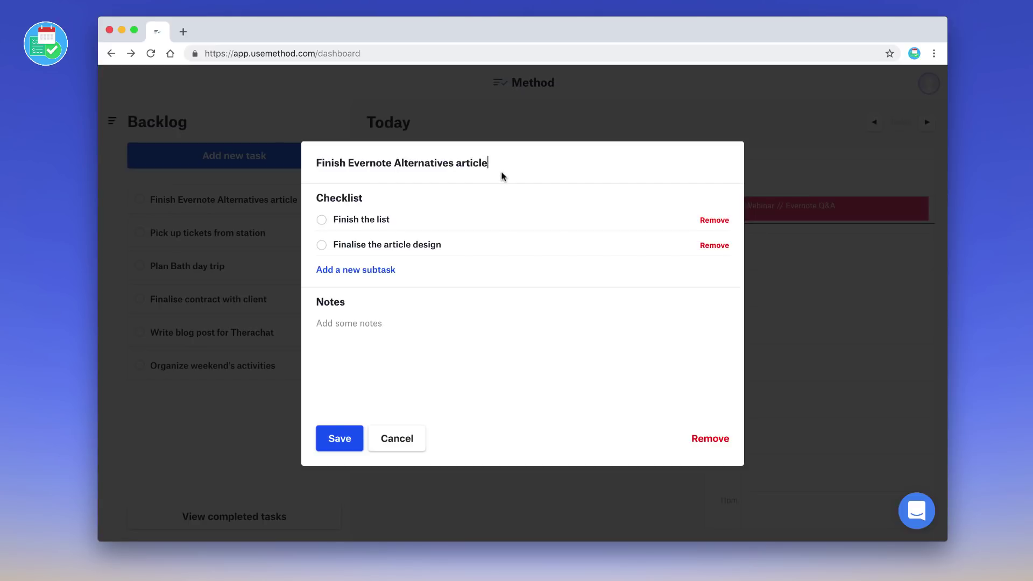
click(834, 222)
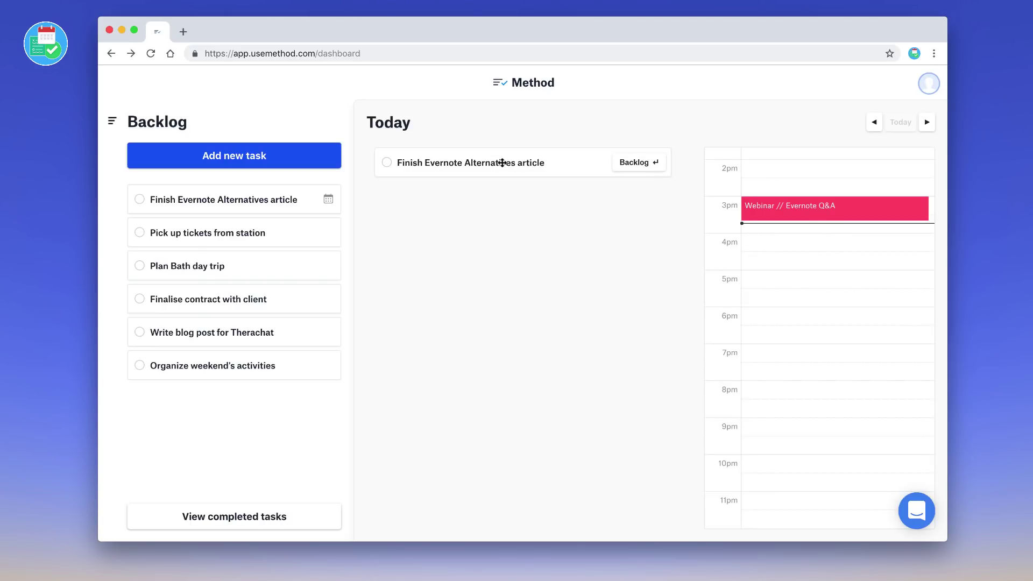
drag(501, 162, 785, 272)
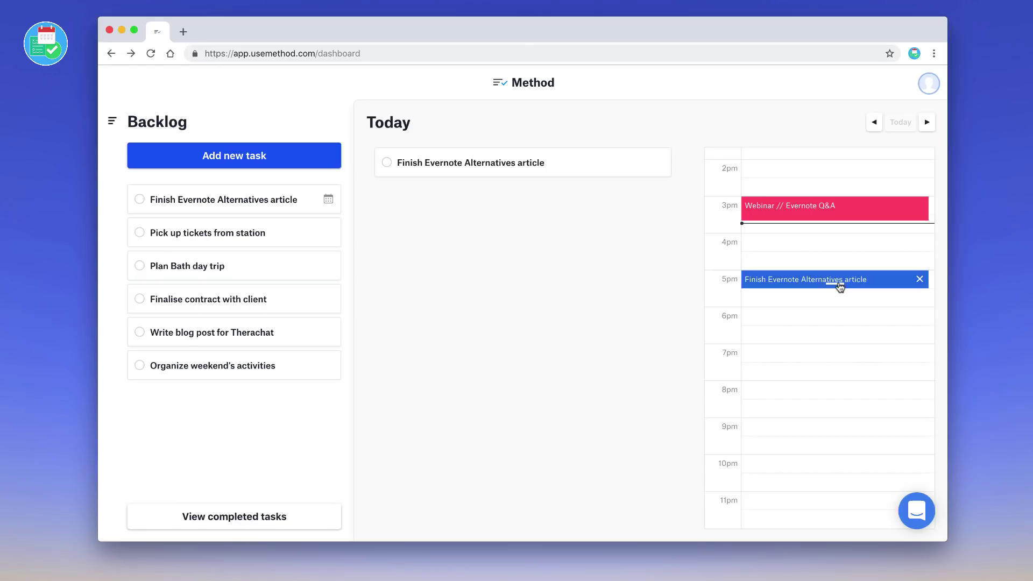
drag(838, 287, 838, 316)
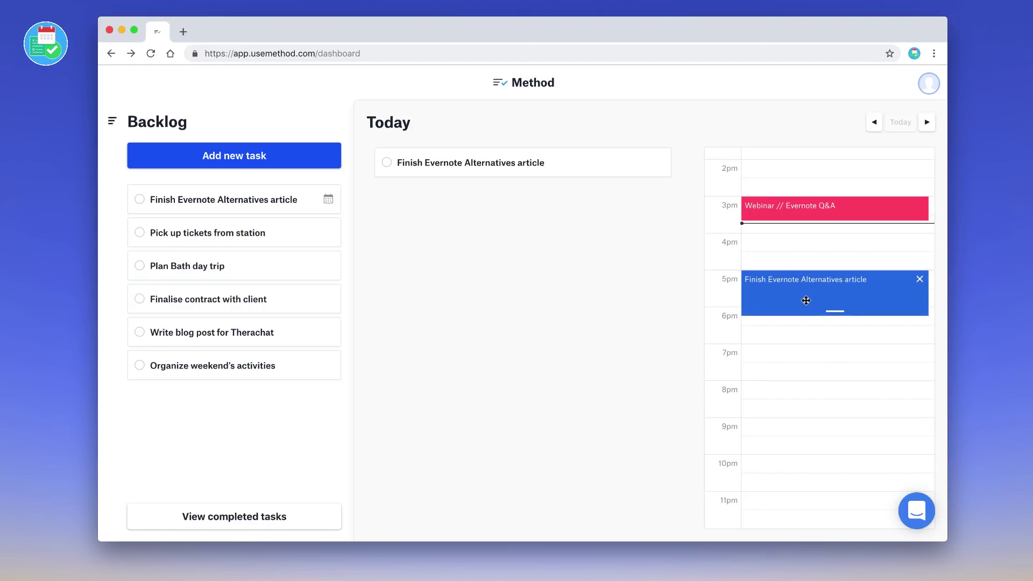
click(919, 278)
drag(554, 173, 809, 415)
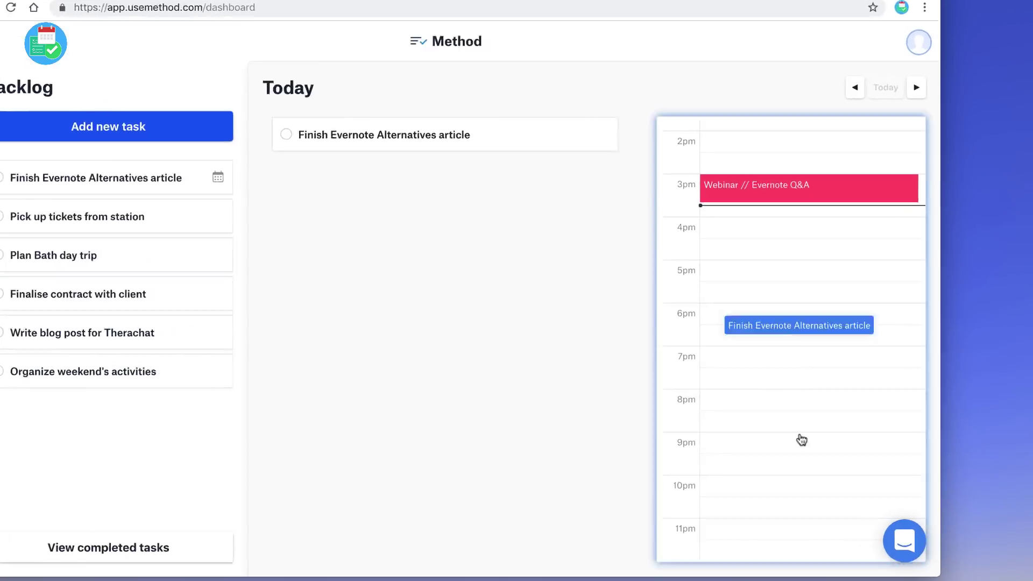
drag(679, 475, 696, 313)
drag(715, 349, 714, 414)
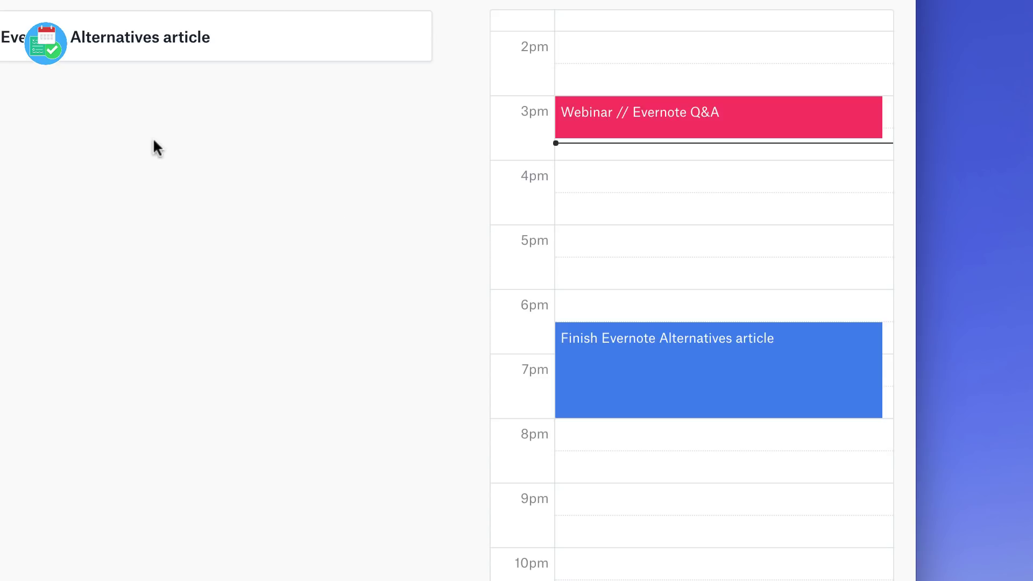
Check off 'Finish Evernote Alternatives article' as complete and dismiss the completion panel.
click(2, 37)
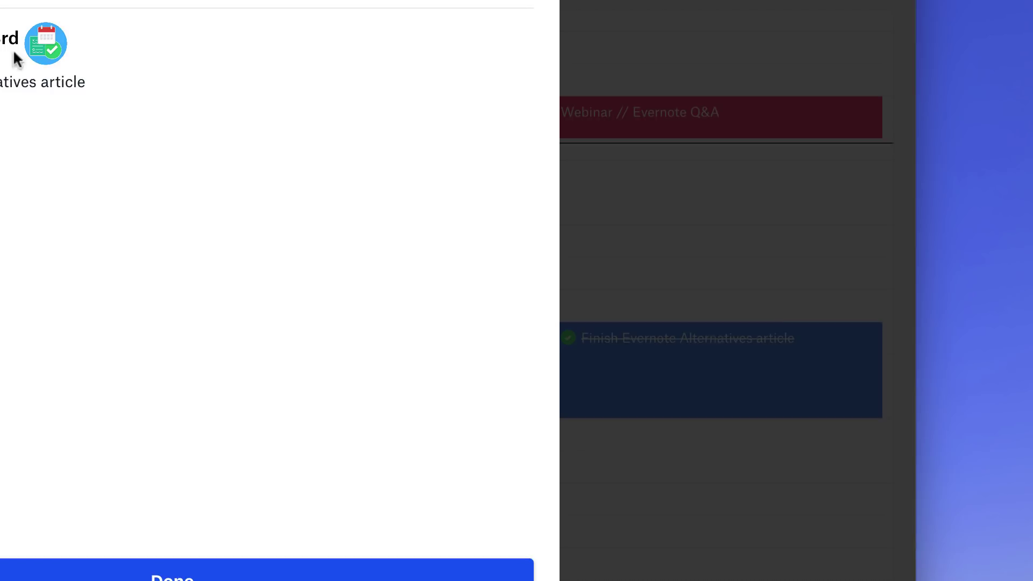
click(138, 571)
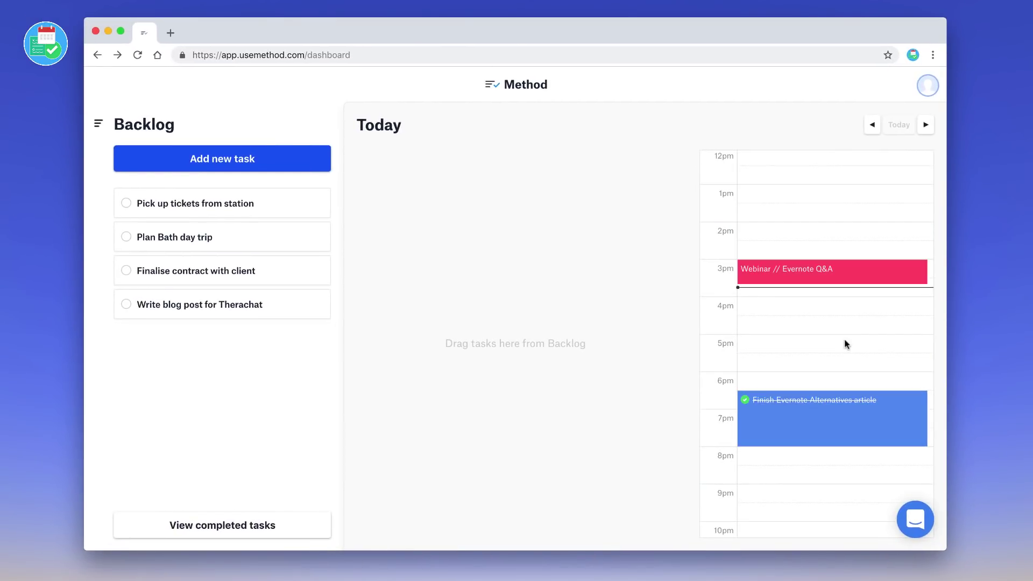
Step forward through tomorrow and Fri, October 5th to Sat, October 6th, scrolling each day's calendar.
click(925, 124)
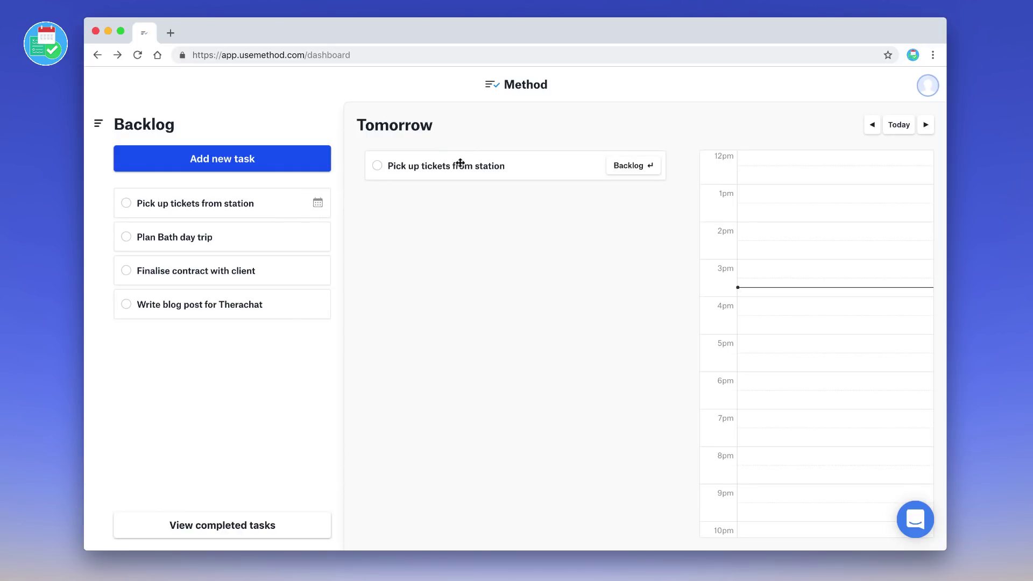
scroll(799, 283, down, 2)
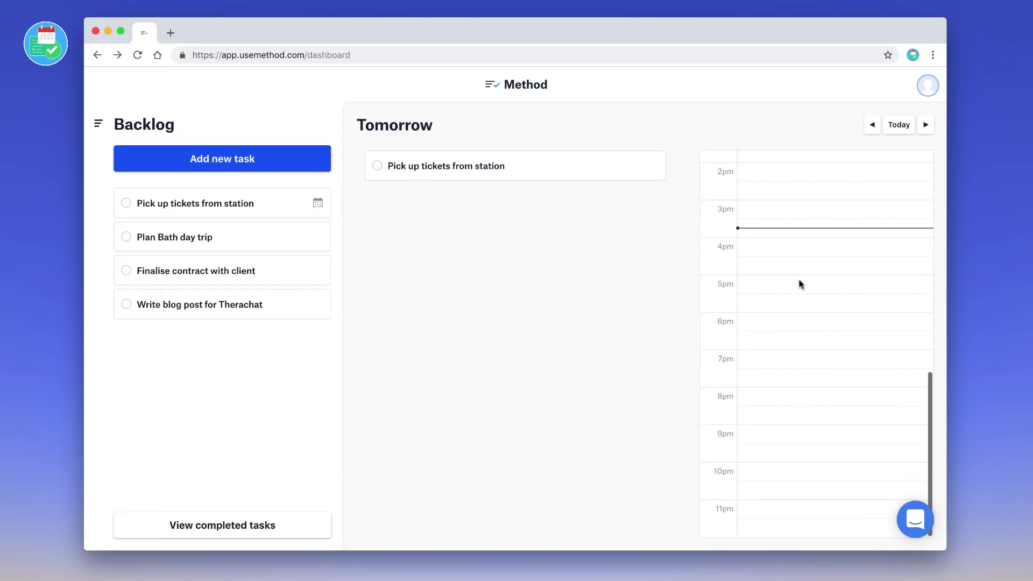
scroll(800, 283, up, 5)
scroll(799, 283, down, 5)
click(925, 126)
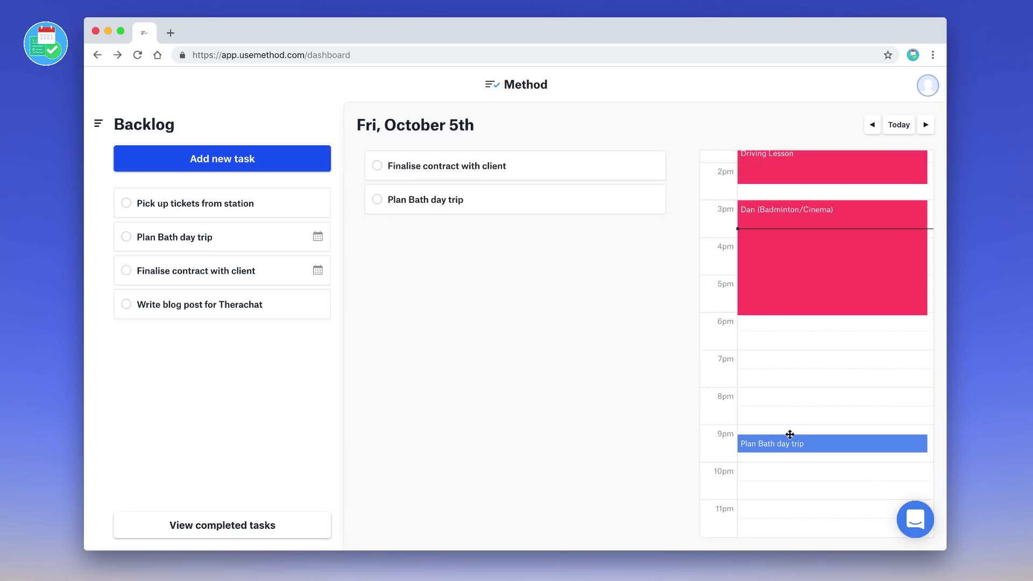
mouse_move(800, 444)
scroll(800, 355, up, 8)
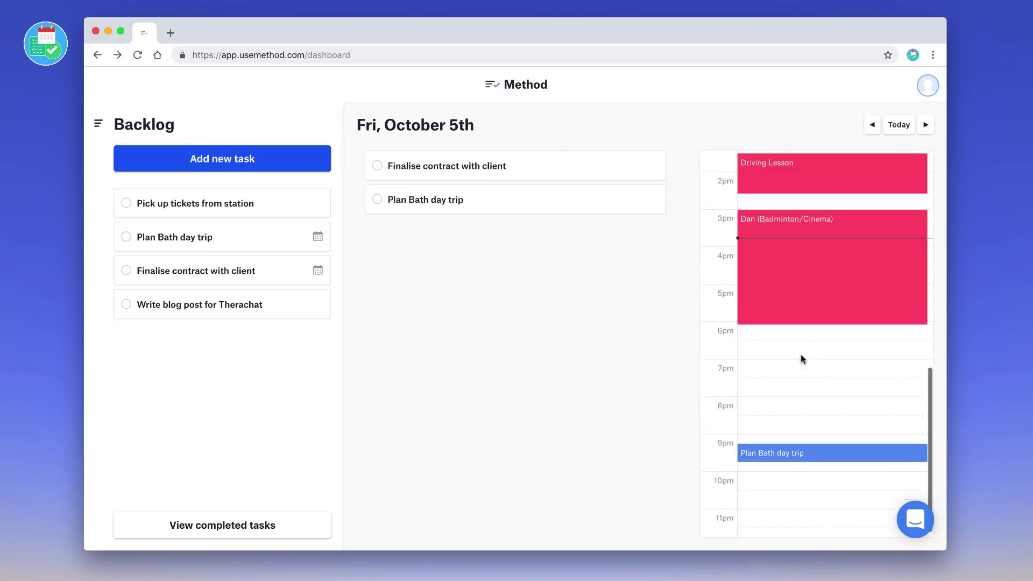
scroll(800, 344, up, 1)
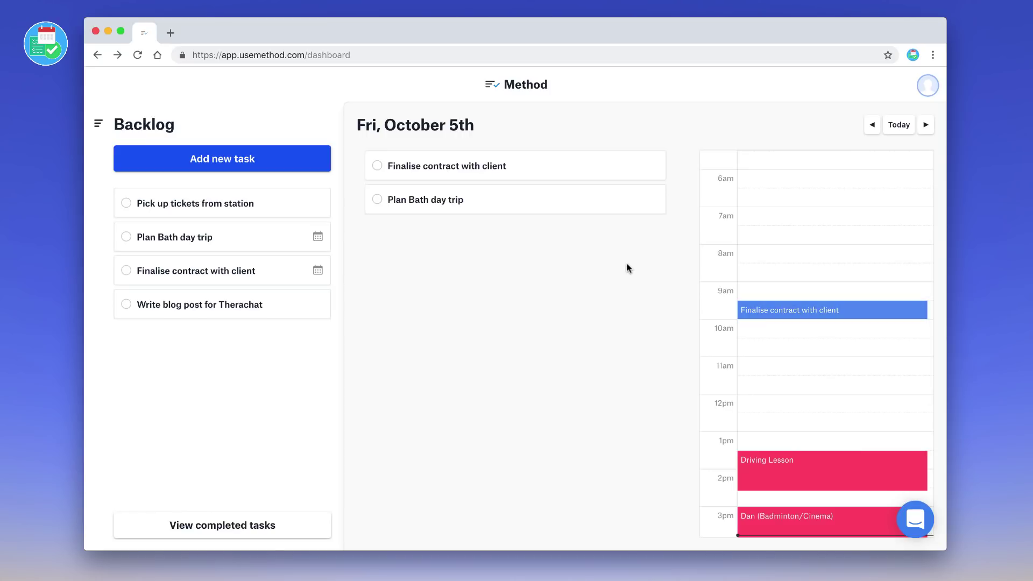
scroll(714, 272, down, 10)
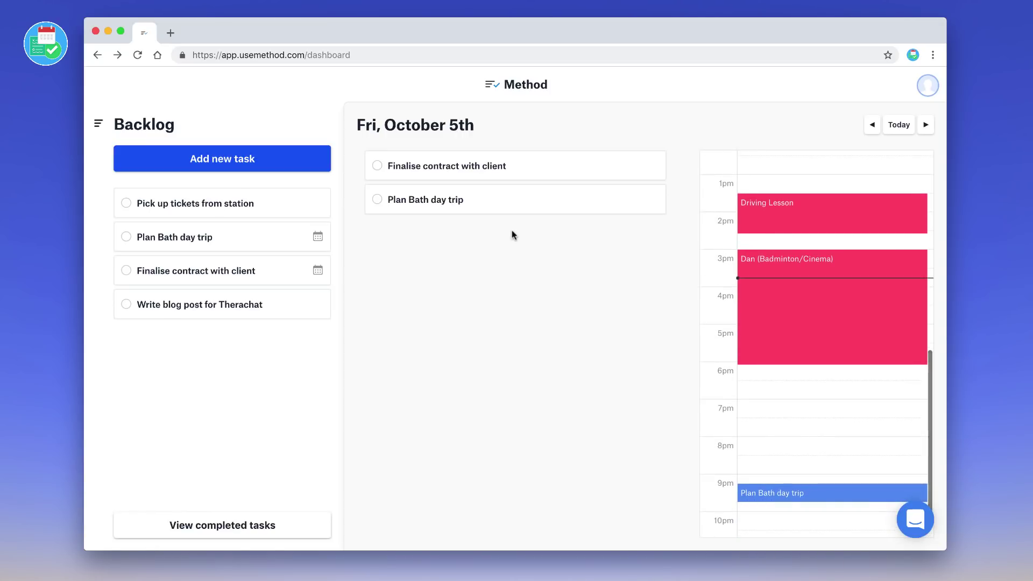
mouse_move(429, 200)
click(925, 126)
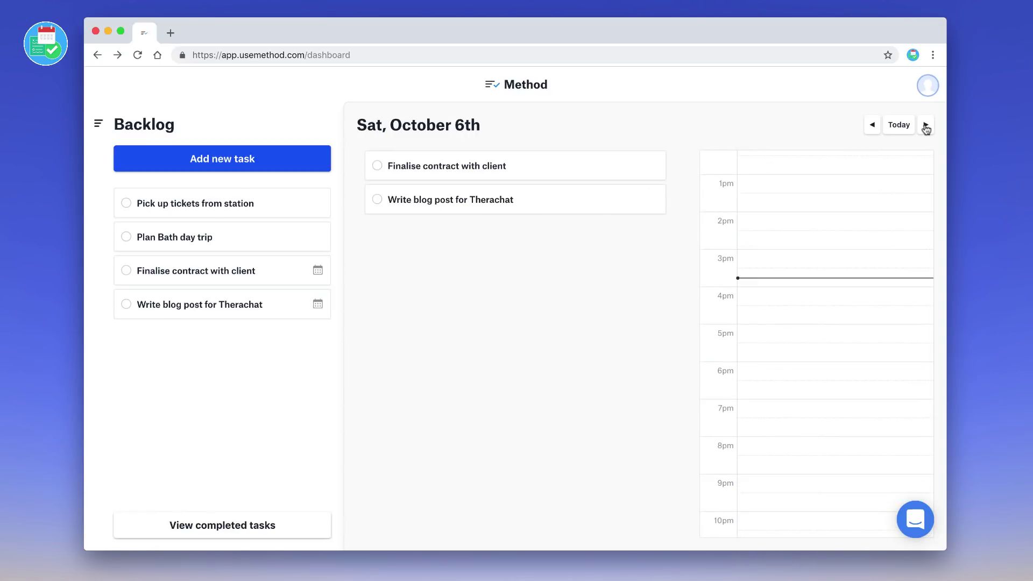
mouse_move(565, 189)
Schedule 'Finalise contract with client' on Sun, October 7th, then go back to Fri, October 5th.
click(926, 126)
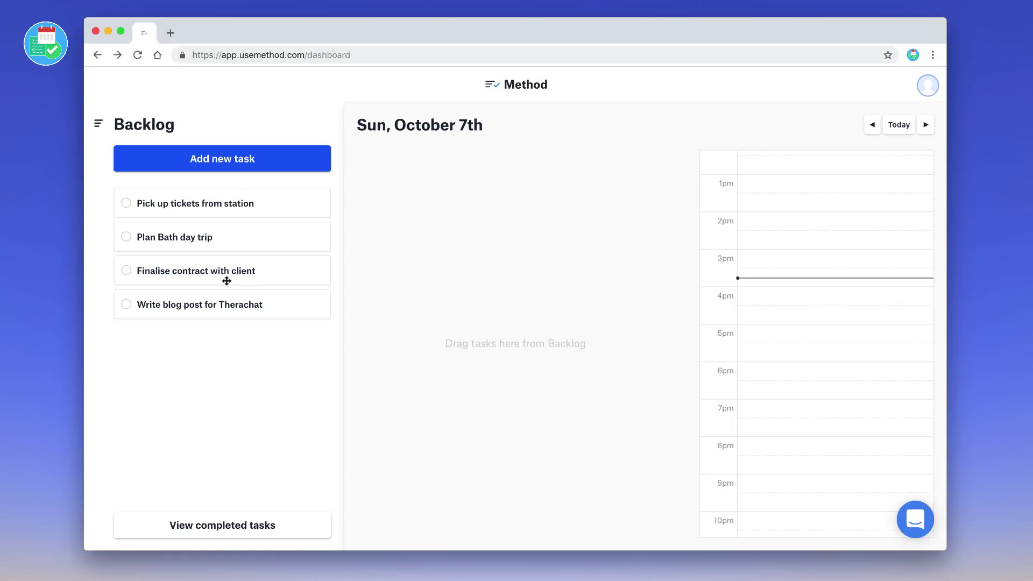
drag(226, 281, 439, 173)
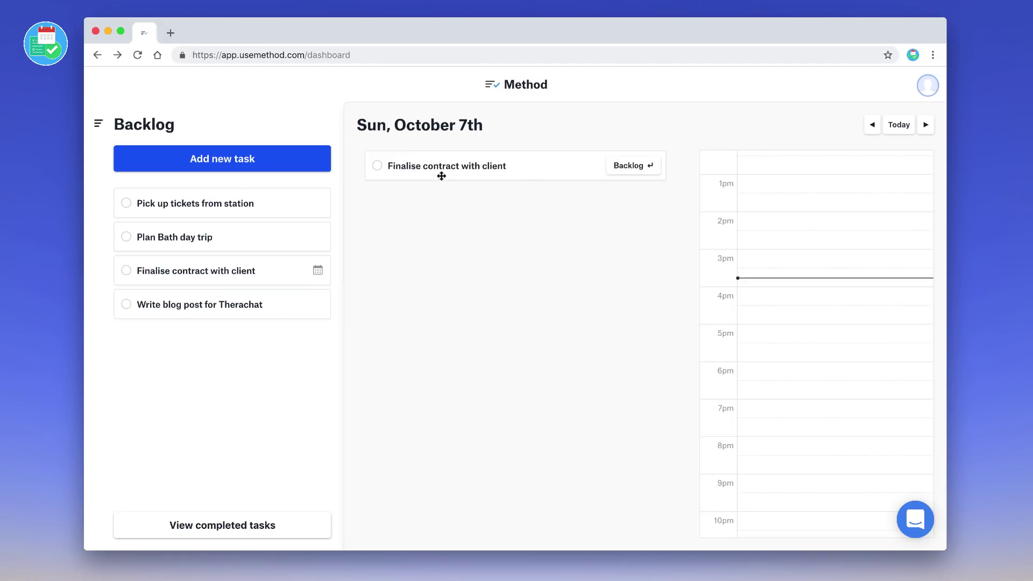
click(873, 126)
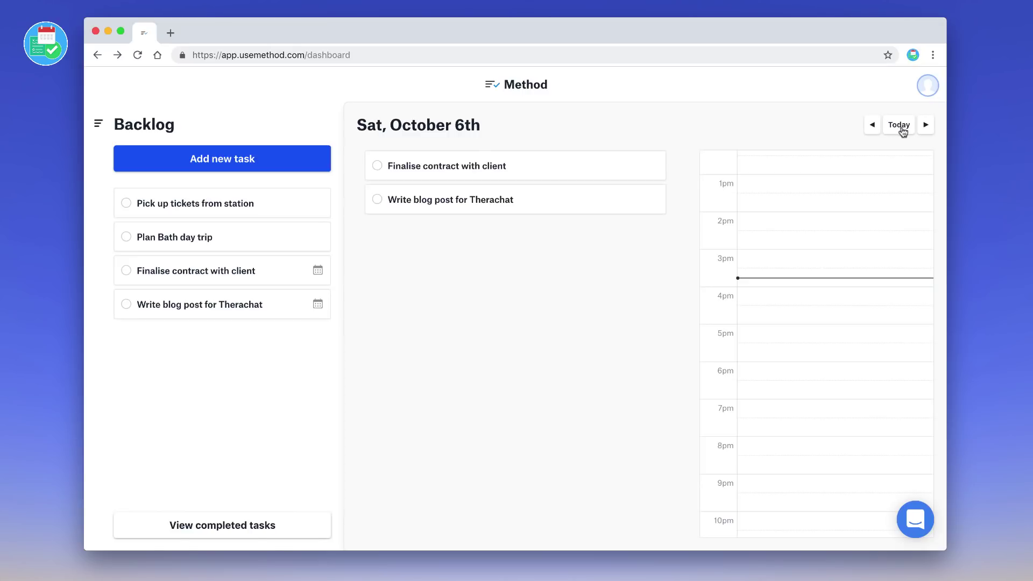
click(925, 125)
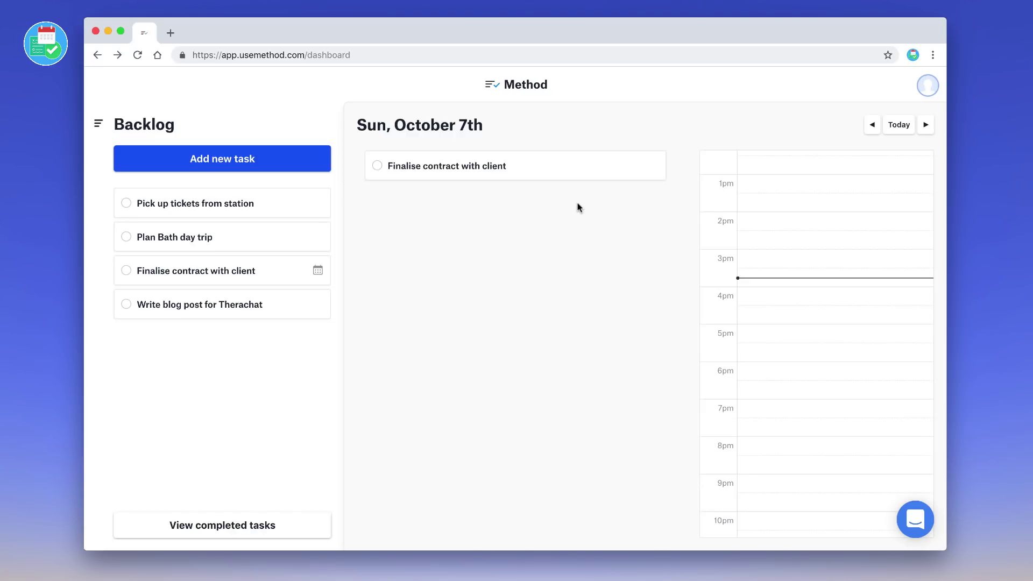
click(872, 125)
click(872, 126)
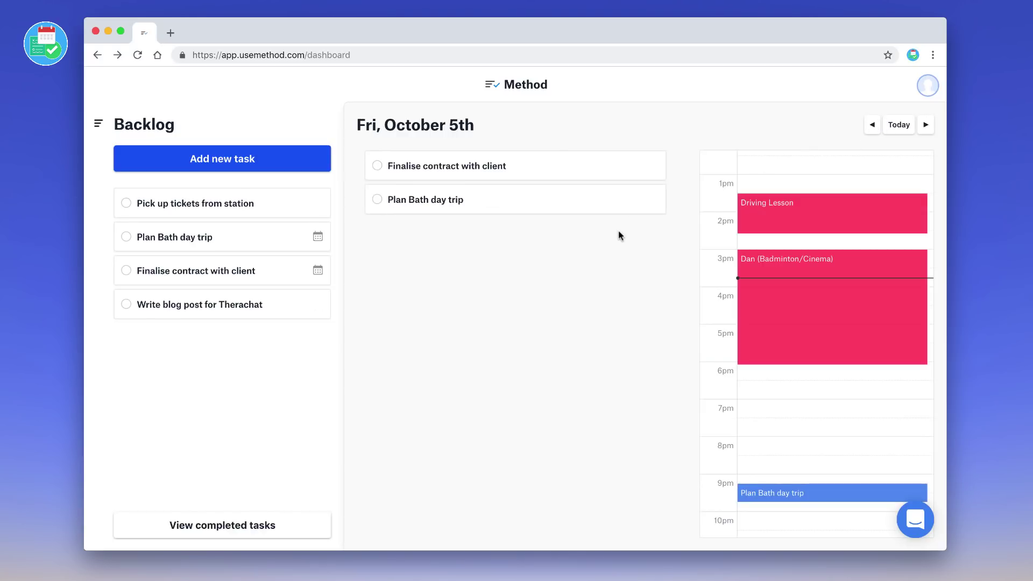
Collapse the Backlog panel, step through Saturday and Sunday, then return the calendar to Today.
click(99, 129)
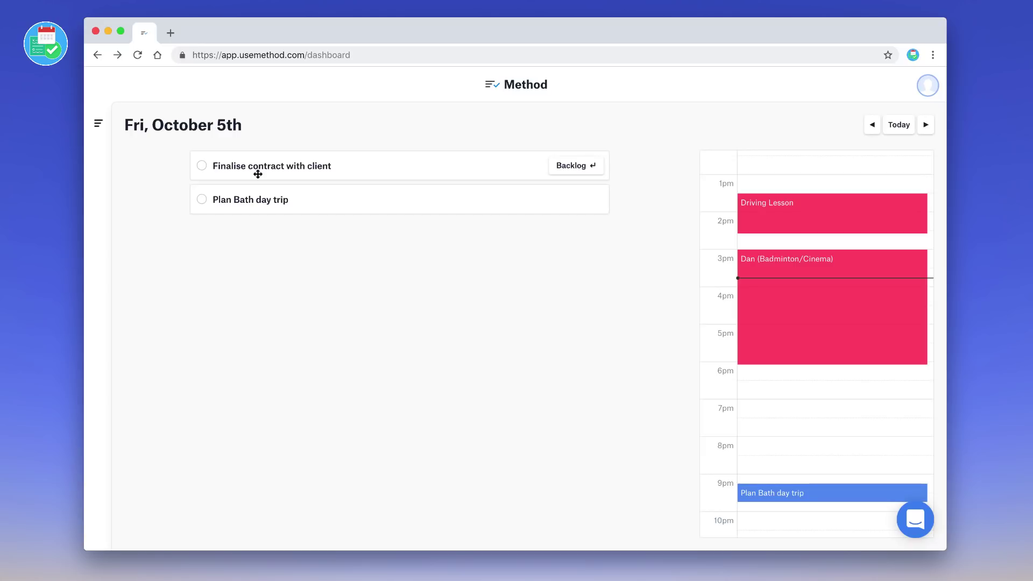
click(925, 125)
click(926, 126)
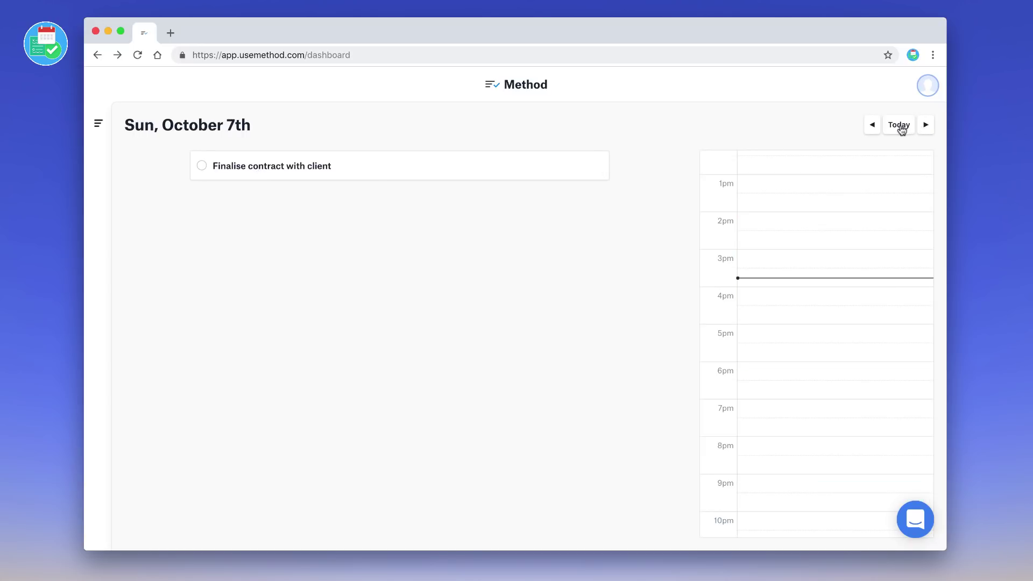
click(900, 126)
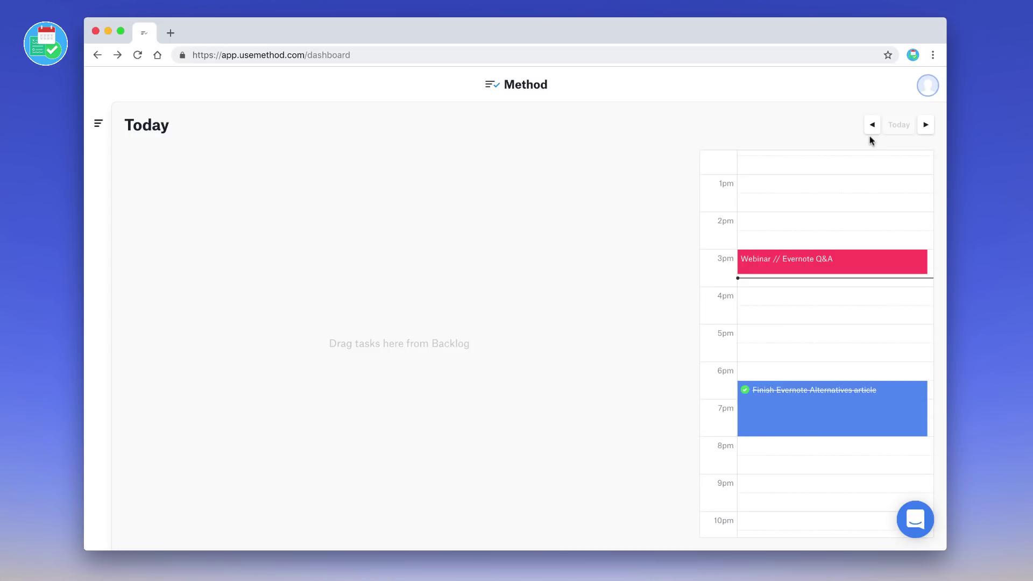
click(97, 124)
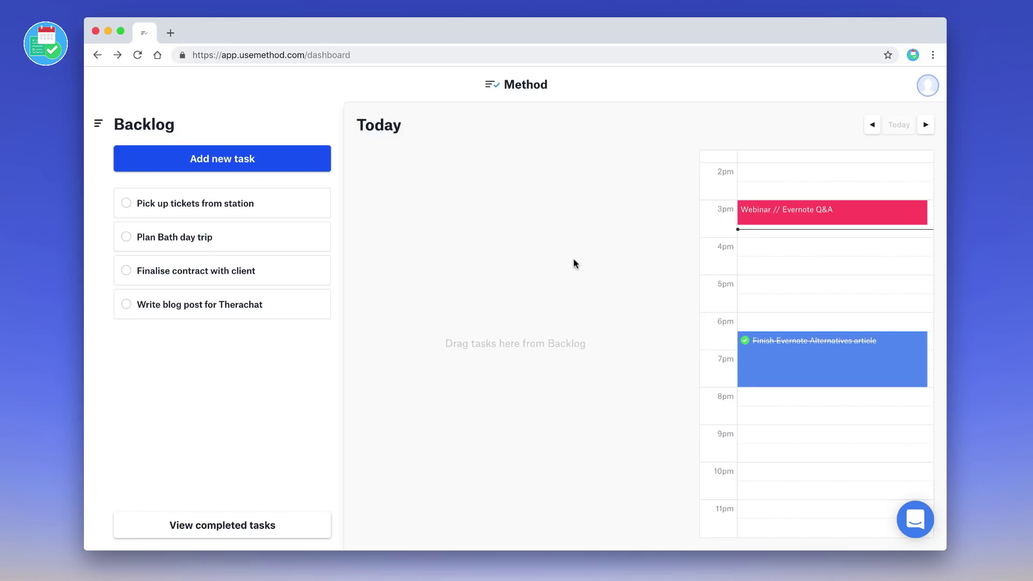
click(97, 123)
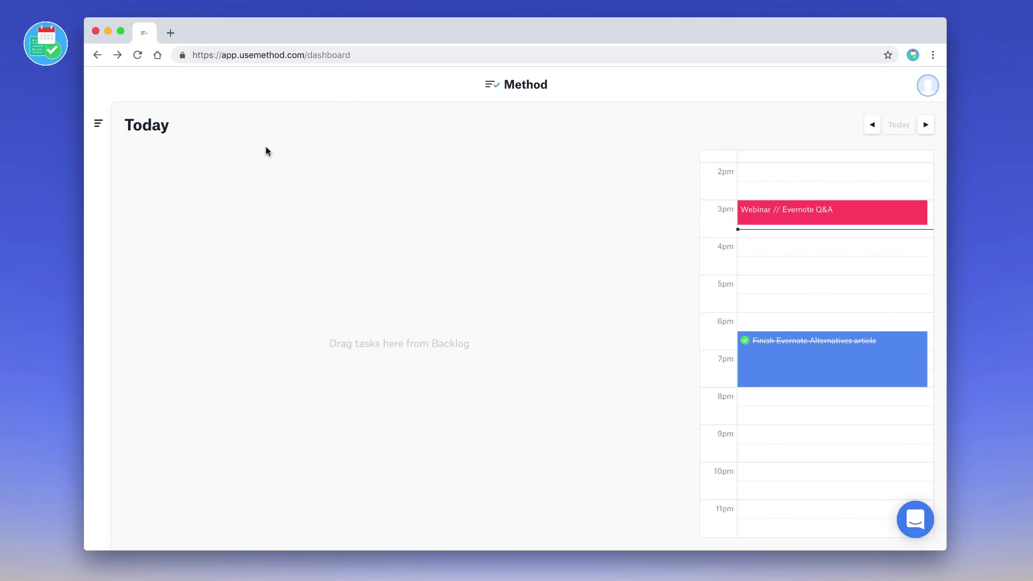